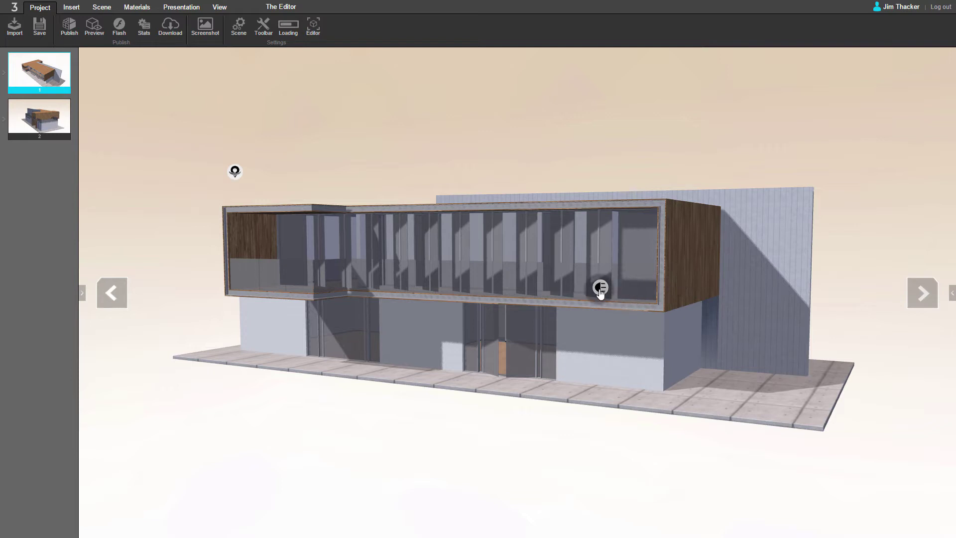
# Open the scene camera's settings, then collapse the Camera properties panel so the view is full width
pyautogui.click(235, 172)
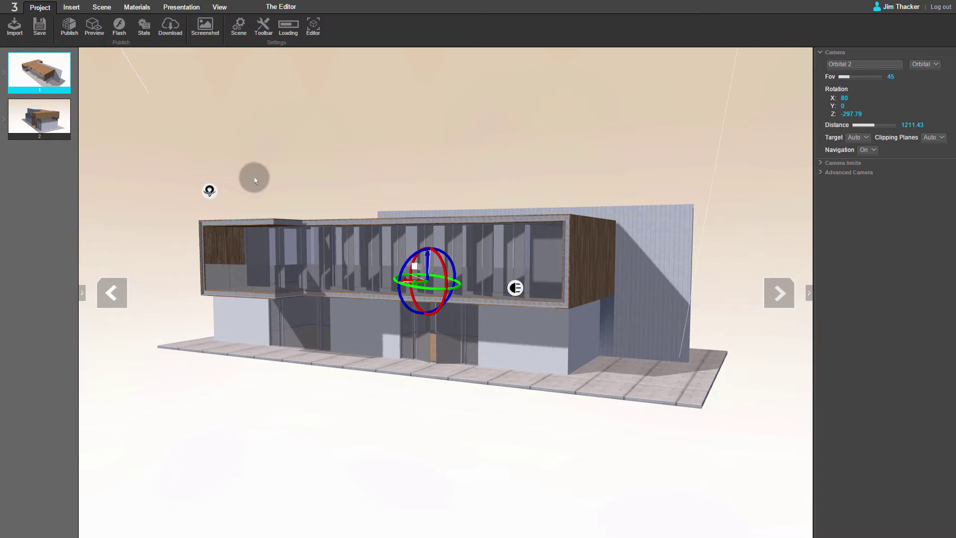
pyautogui.click(808, 291)
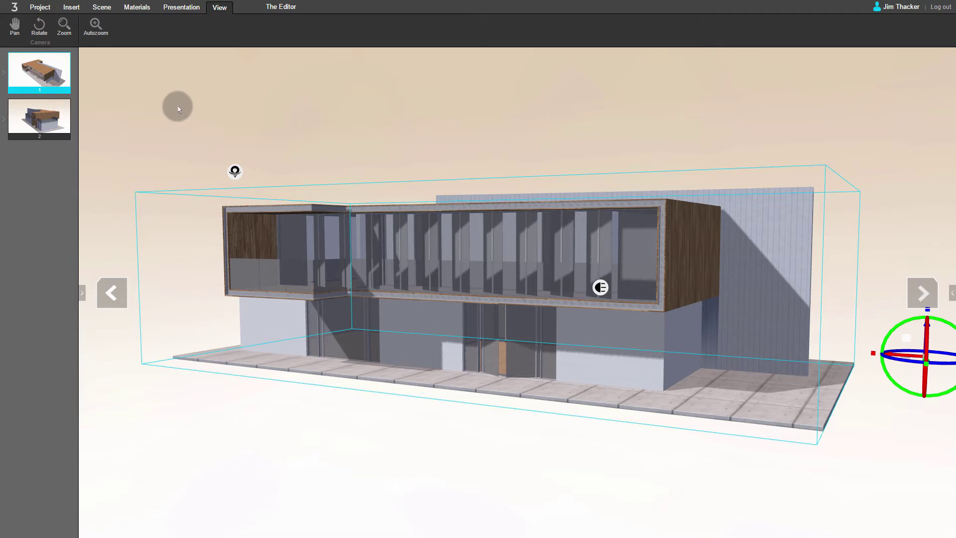
# Pan the view of the building sideways, then orbit it from the front to the side
pyautogui.click(14, 26)
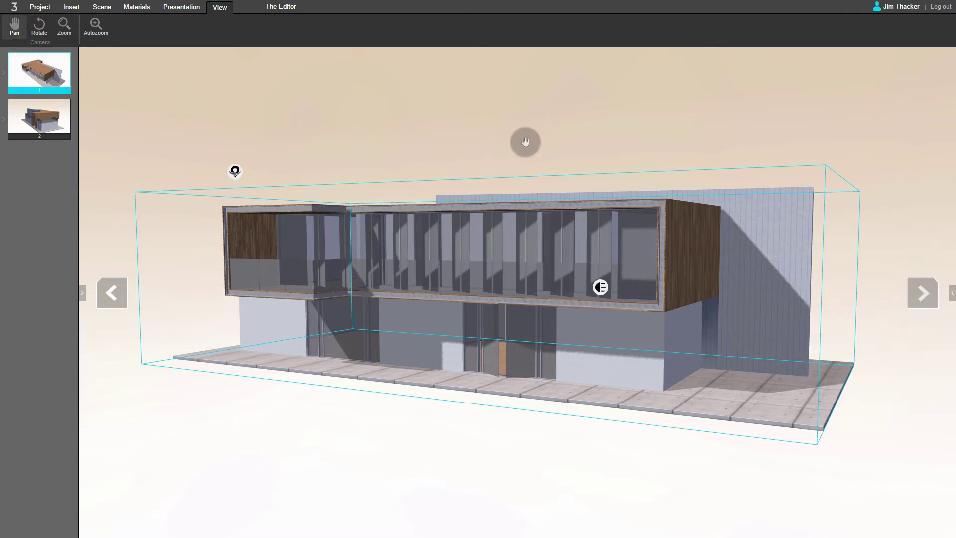
pyautogui.moveTo(523, 143); pyautogui.dragTo(500, 167)
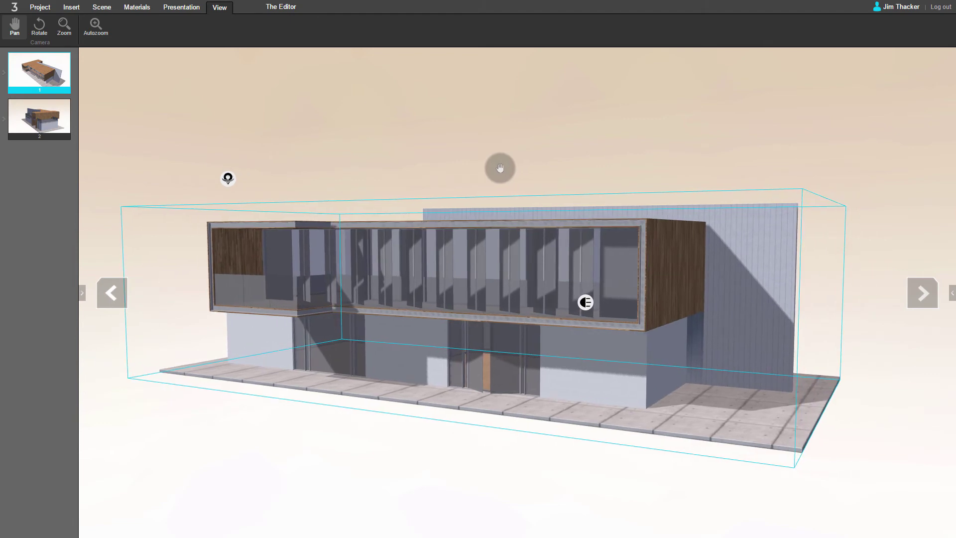
pyautogui.click(39, 27)
pyautogui.moveTo(527, 143); pyautogui.dragTo(551, 152)
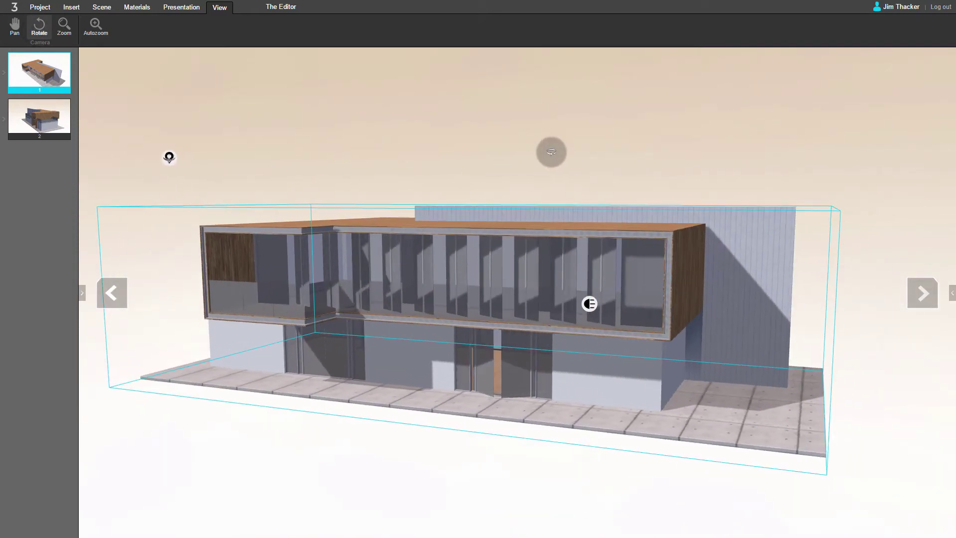
# Zoom in and out on the house, then Autozoom to fit the whole building
pyautogui.click(66, 42)
pyautogui.scroll(-3, 369, 182)
pyautogui.scroll(5, 369, 182)
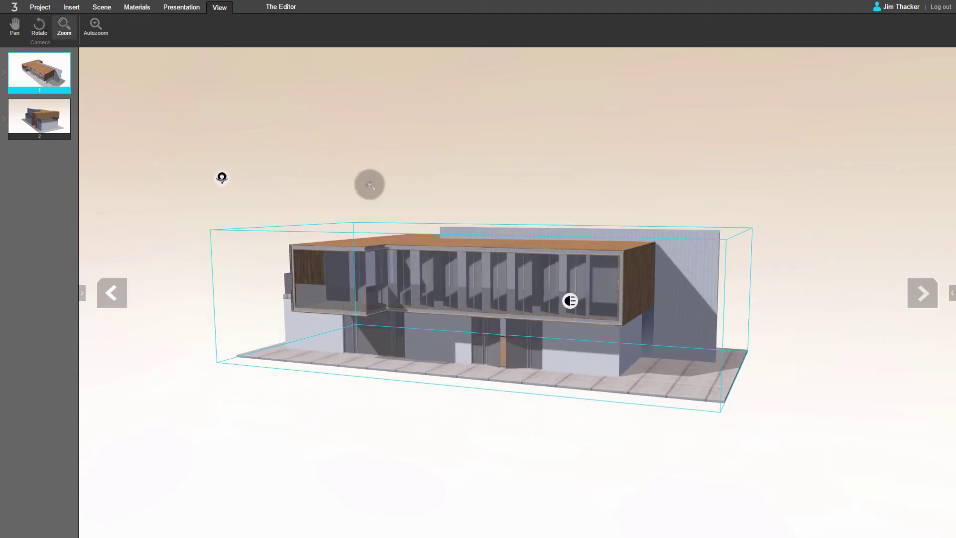
pyautogui.scroll(-4, 369, 182)
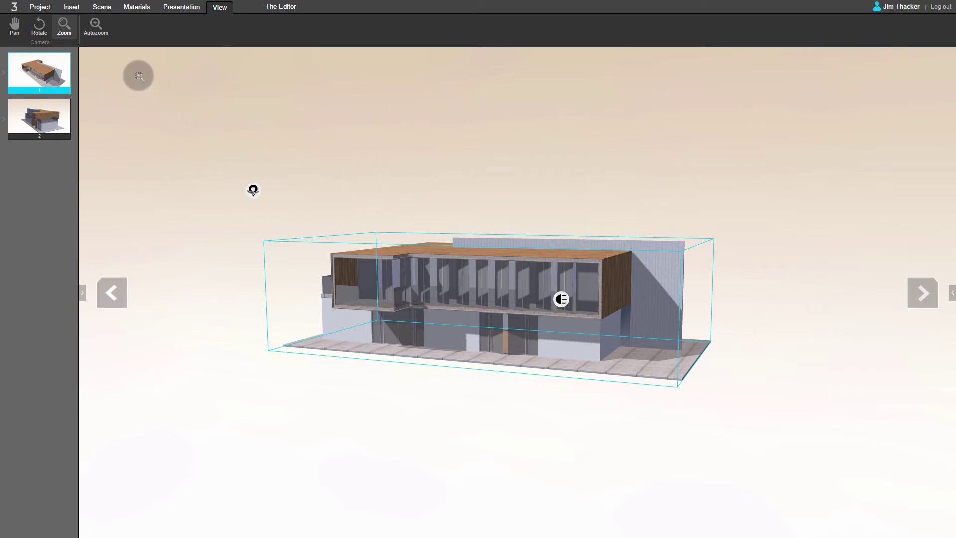
pyautogui.click(96, 28)
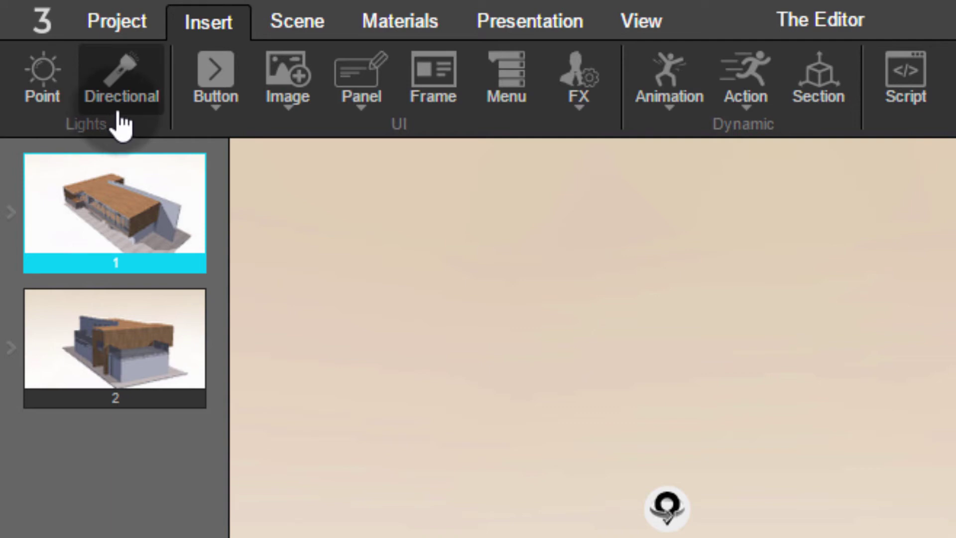
# Browse the Button, Image, Panel, FX, Animation and Action lists, then add a section and a script
pyautogui.click(208, 97)
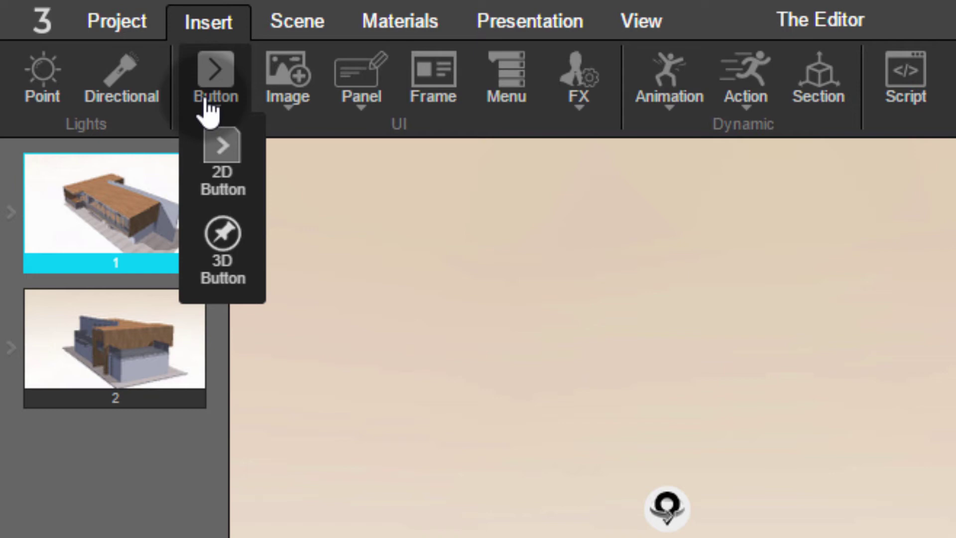
pyautogui.click(291, 107)
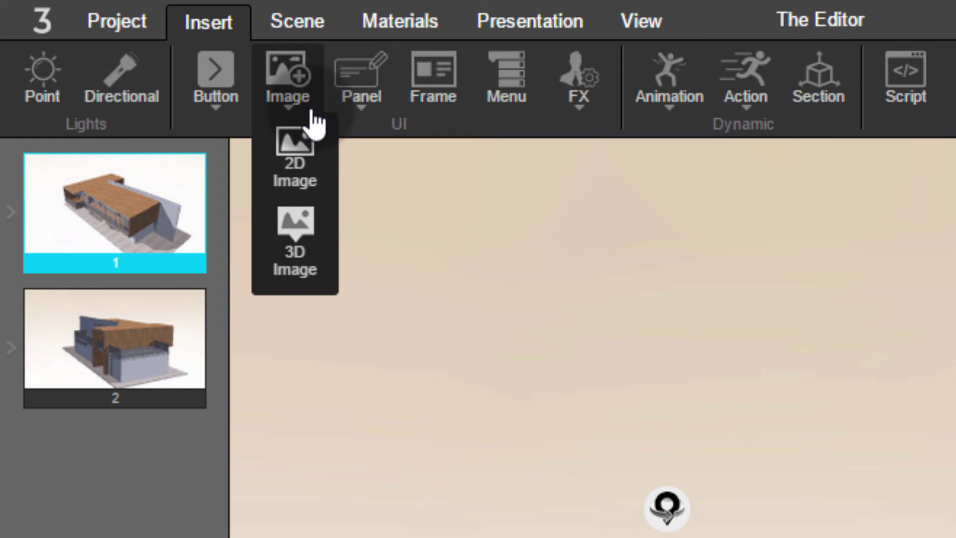
pyautogui.click(351, 113)
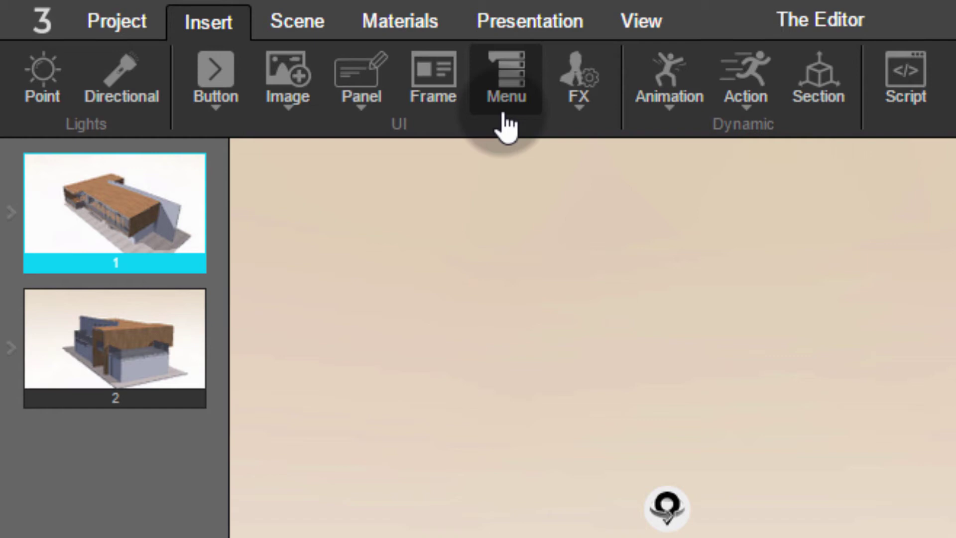
pyautogui.click(574, 113)
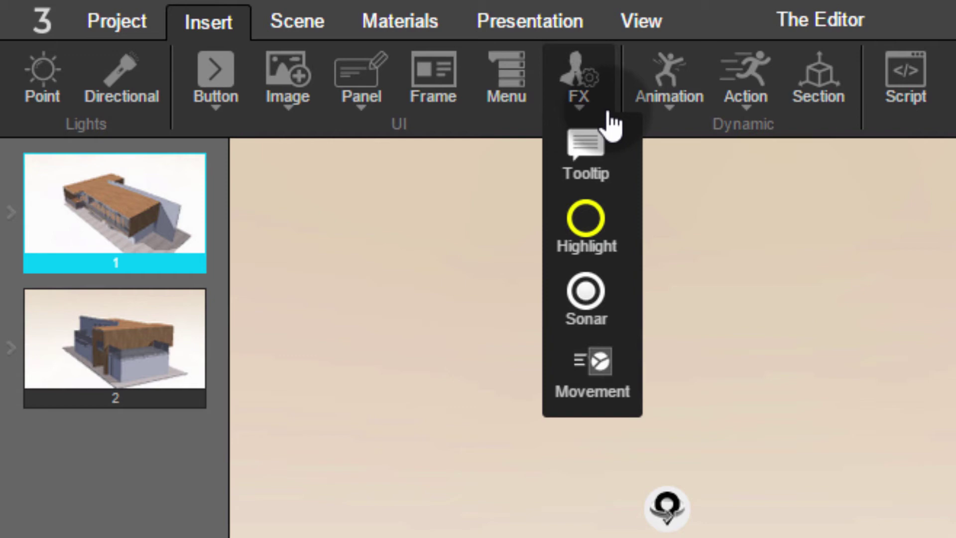
pyautogui.click(652, 119)
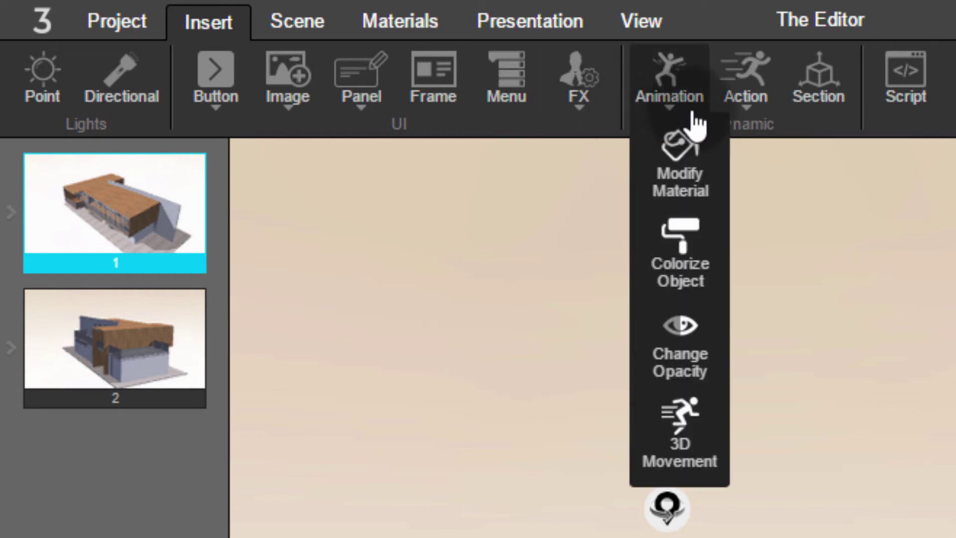
pyautogui.click(720, 112)
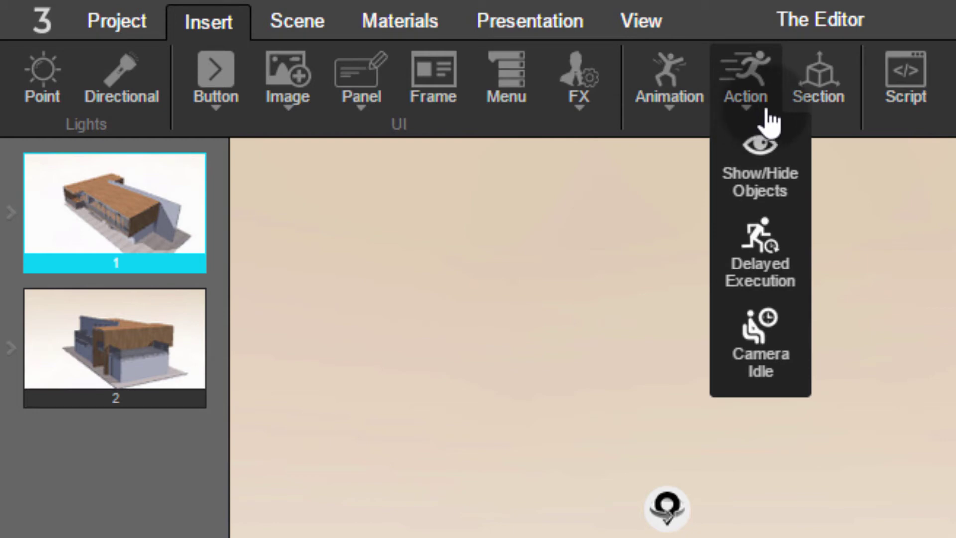
pyautogui.click(816, 114)
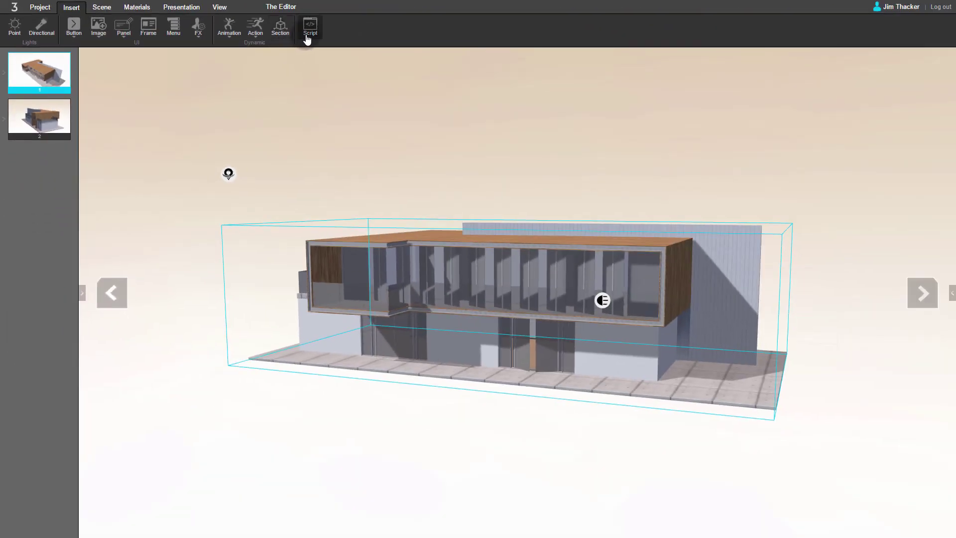
pyautogui.click(307, 39)
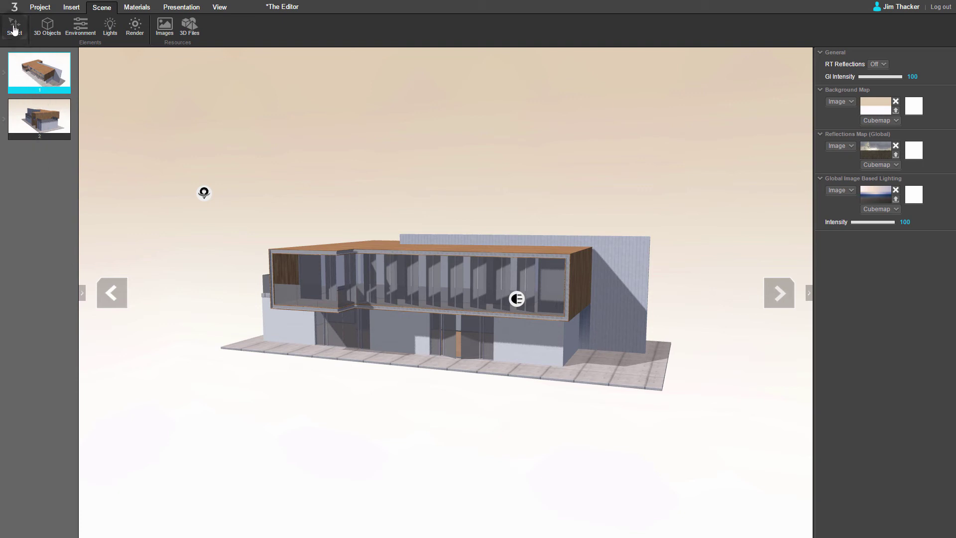
# Expand the untitled 1 model and its new item node under 3D Objects, then show Environment and Lights
pyautogui.click(46, 31)
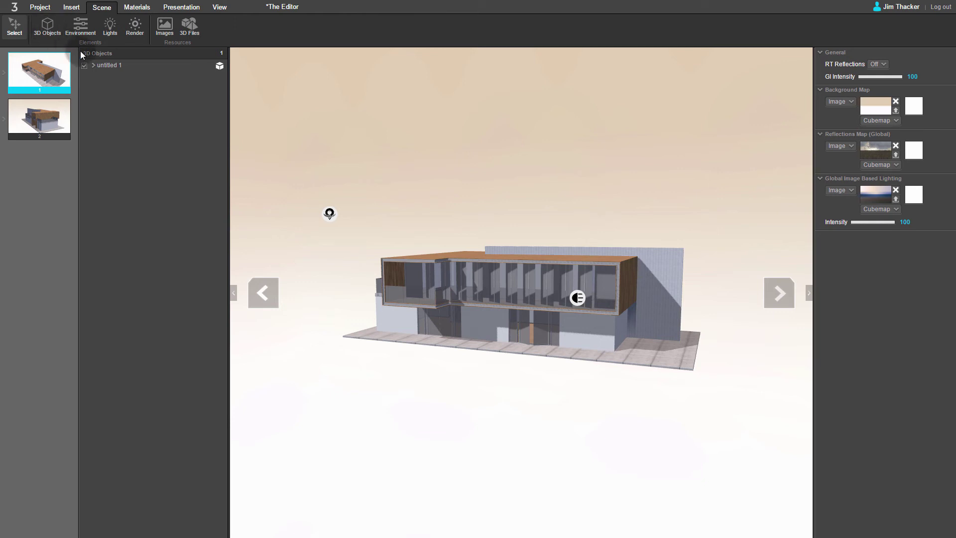
pyautogui.click(94, 66)
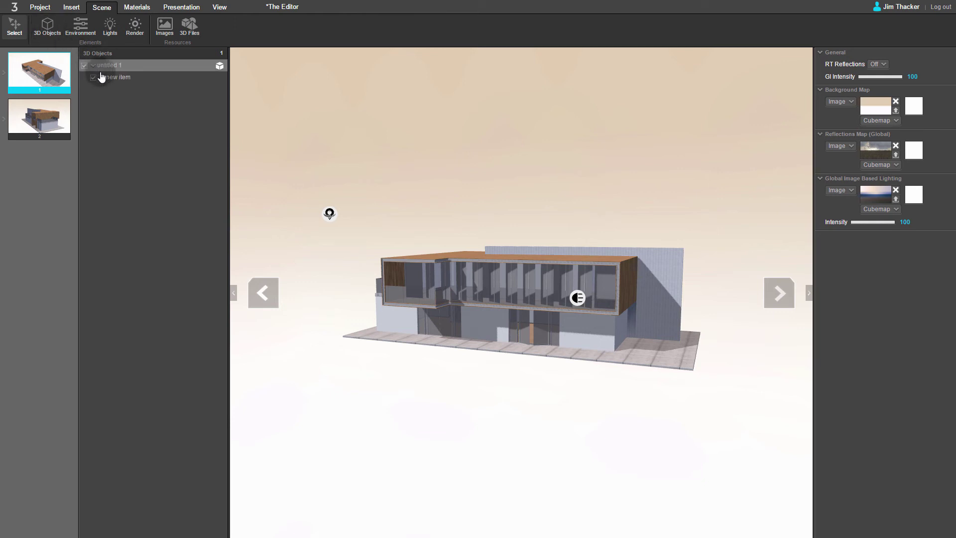
pyautogui.click(103, 79)
pyautogui.click(103, 78)
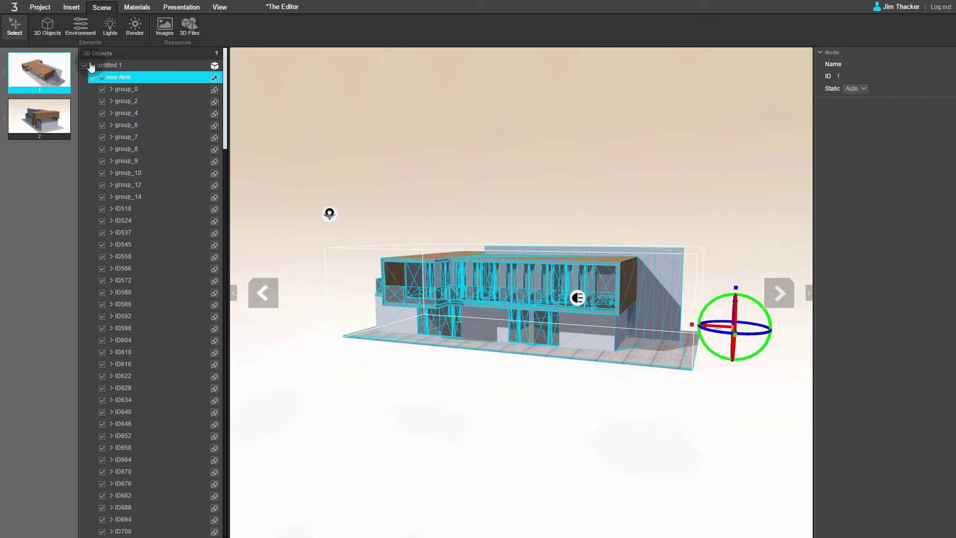
pyautogui.click(81, 33)
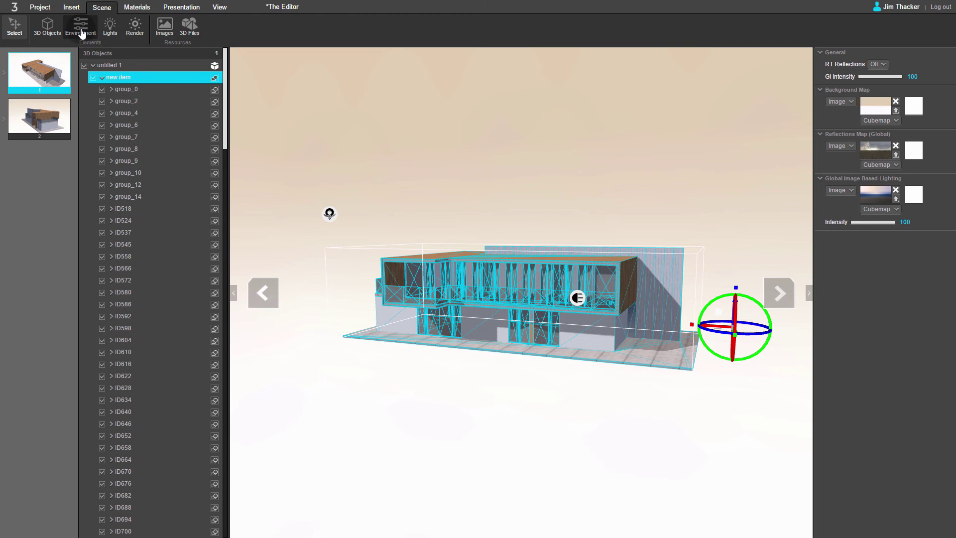
pyautogui.click(108, 31)
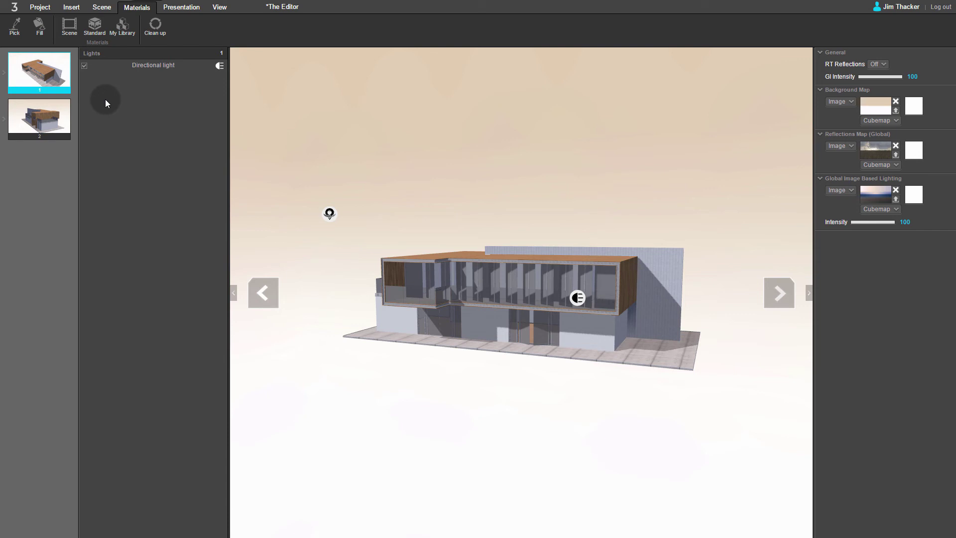
# Select the Pick material tool, then browse the Scene, Standard and My Library materials
pyautogui.click(15, 29)
pyautogui.click(14, 31)
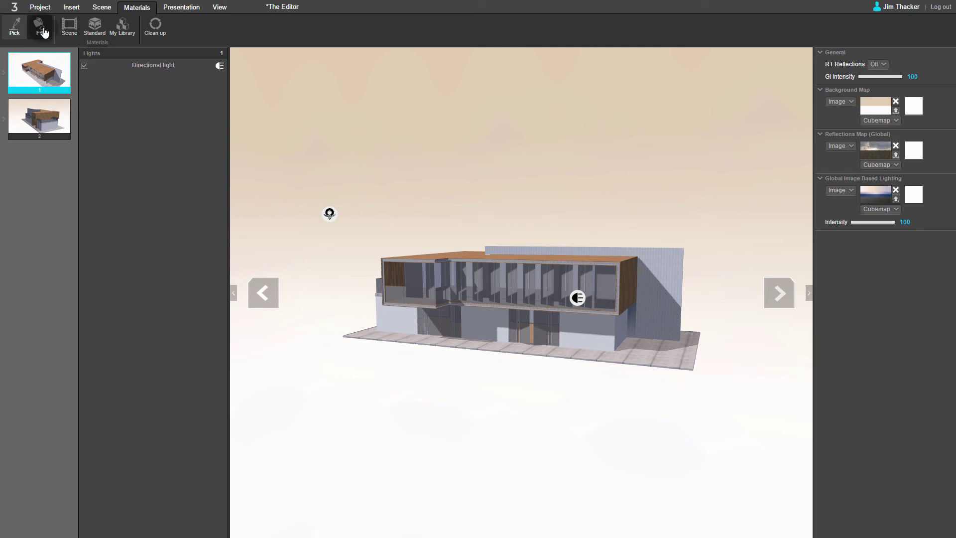
pyautogui.click(69, 28)
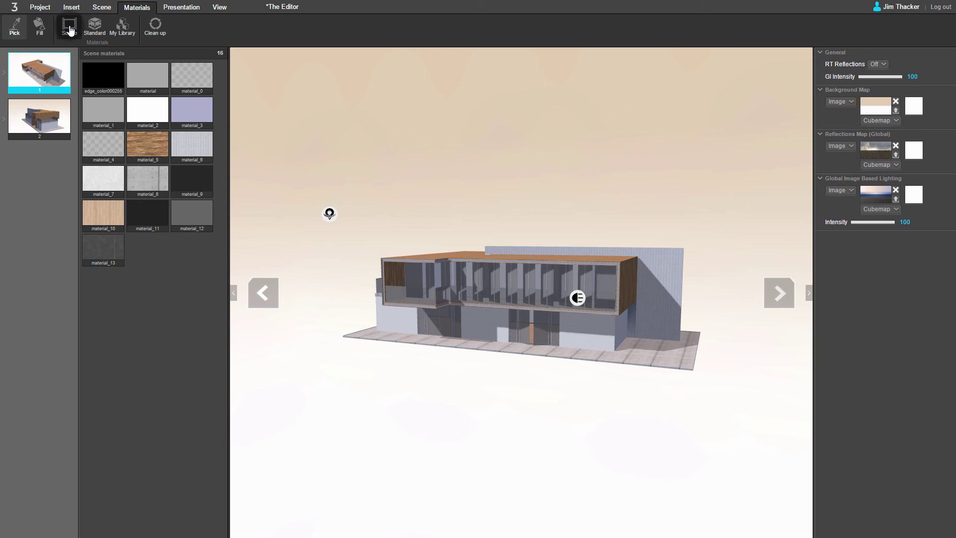
pyautogui.click(96, 27)
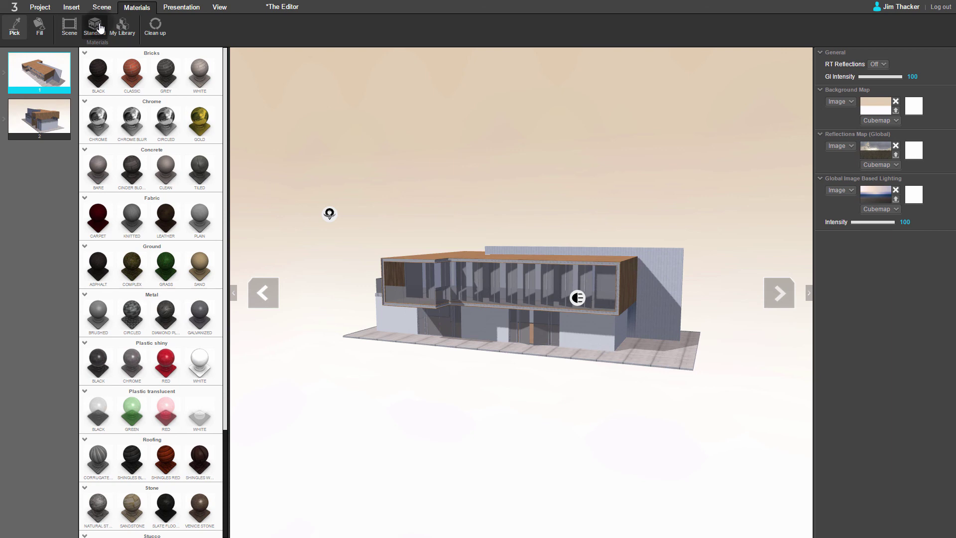
pyautogui.click(122, 25)
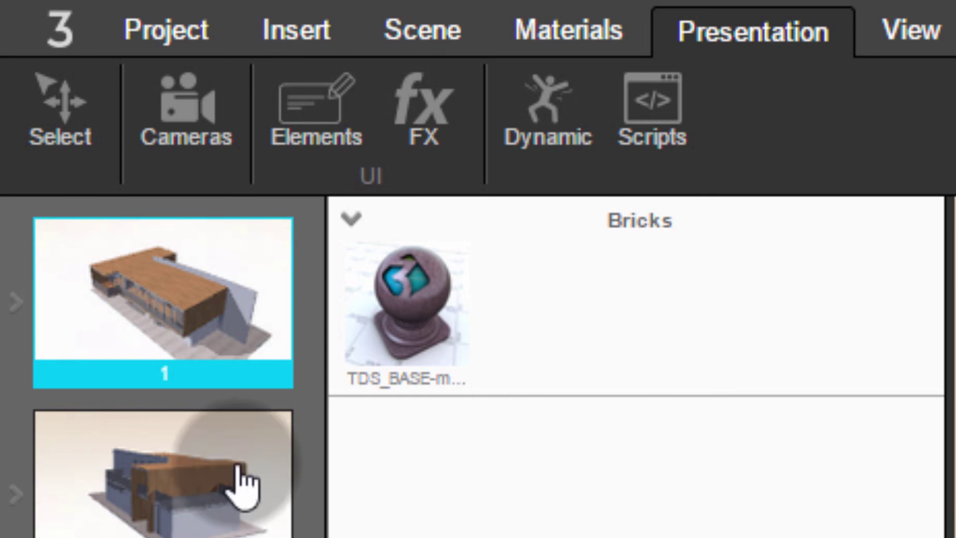
# Show the presentation's Cameras, Elements, FX and Dynamic lists, ending on the two Scripts
pyautogui.click(187, 142)
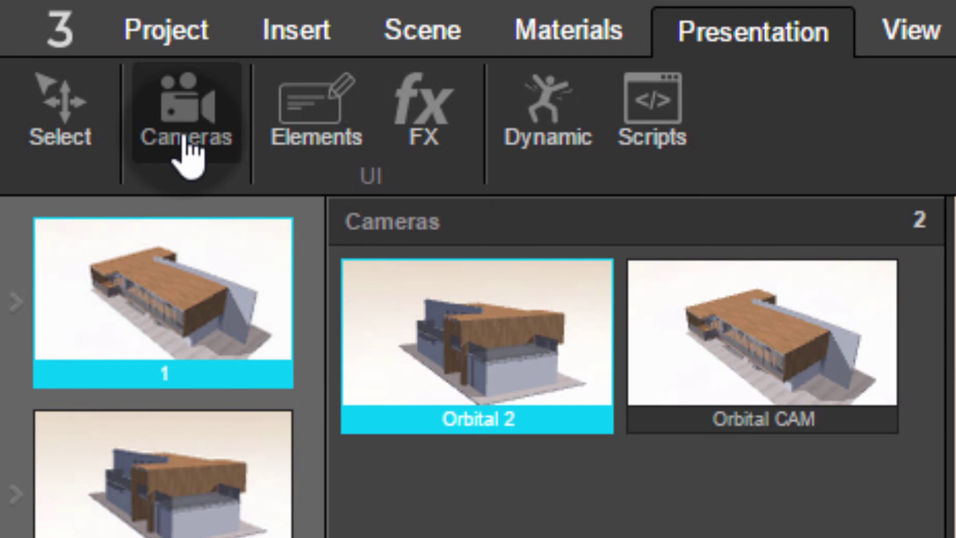
pyautogui.click(291, 142)
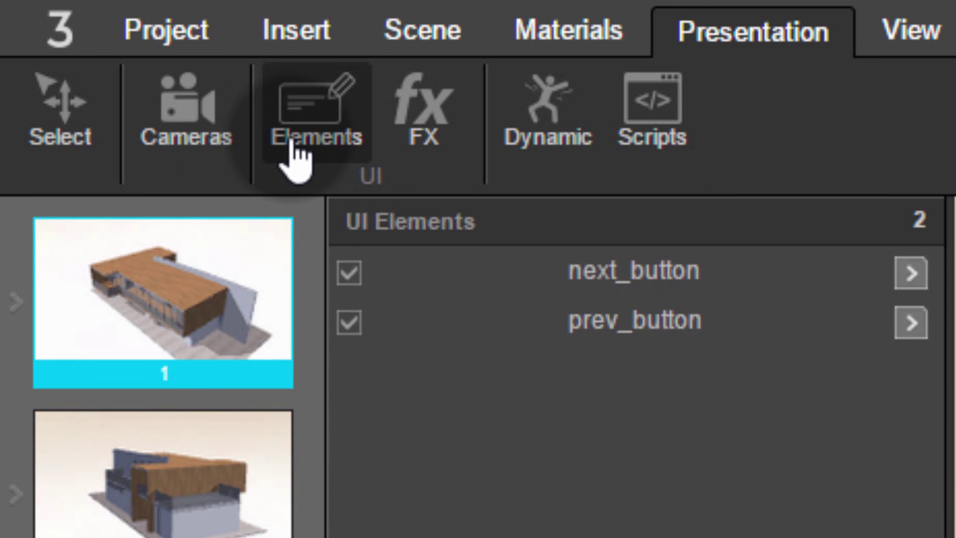
pyautogui.click(420, 142)
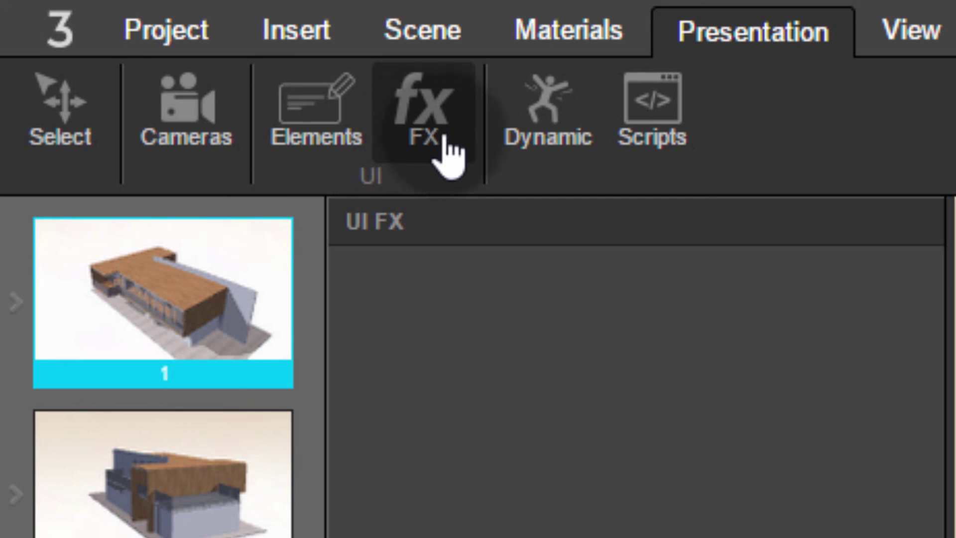
pyautogui.click(525, 150)
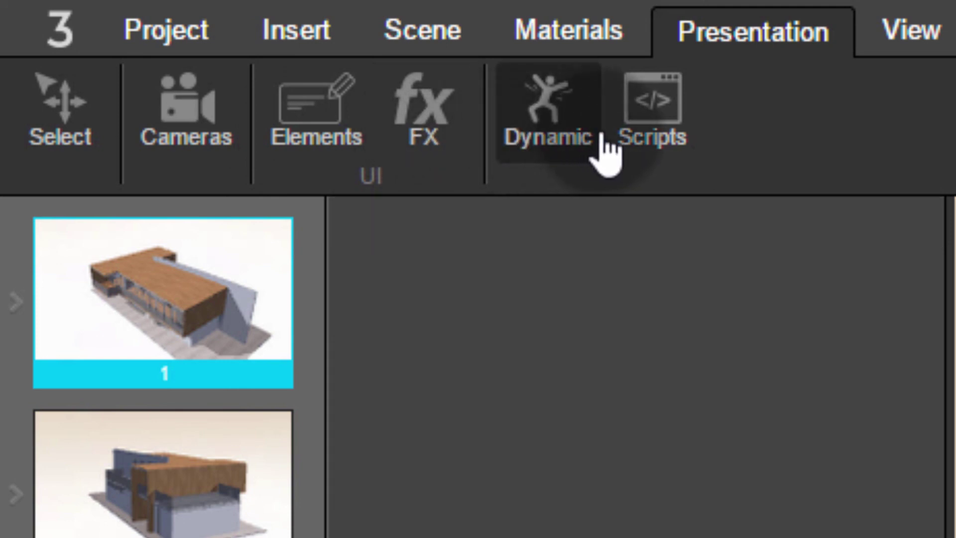
pyautogui.click(656, 149)
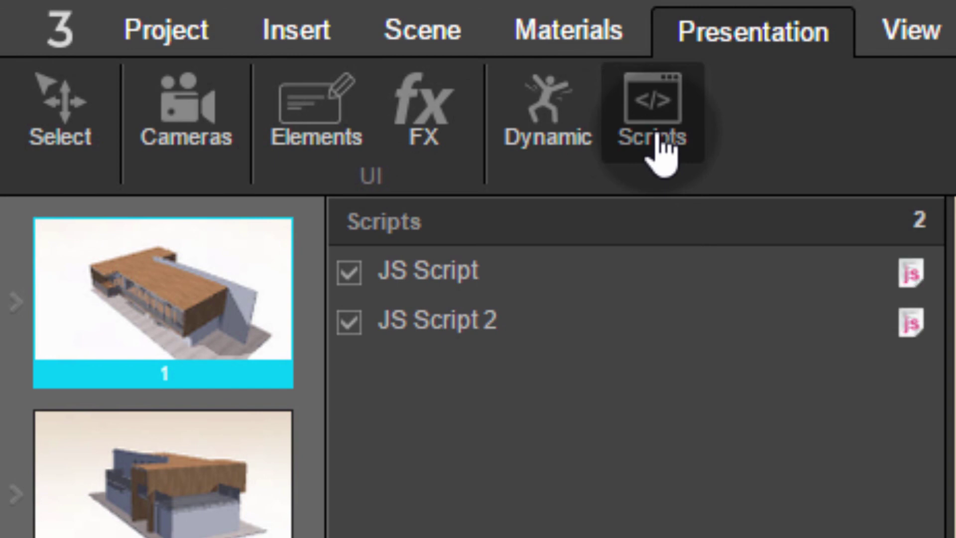